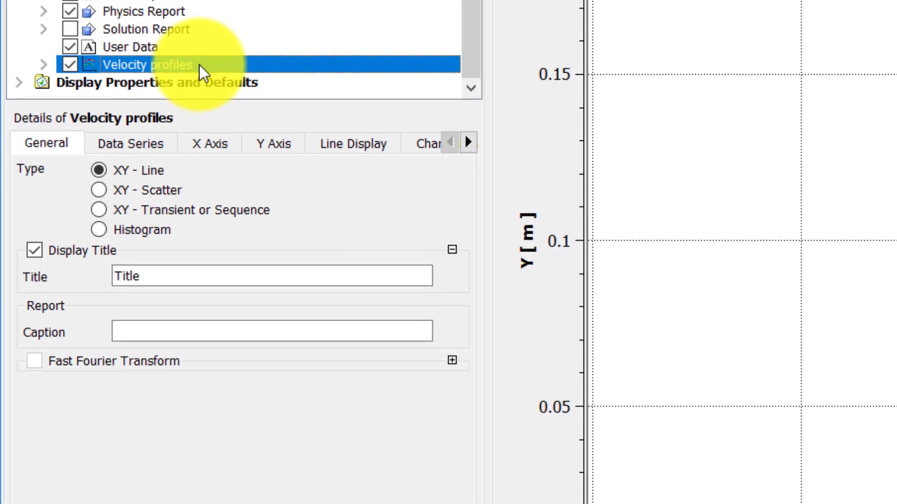
Duplicate the Velocity profiles chart as 'Velocity profiles scaled' and show its Y axis settings
right_click(200, 65)
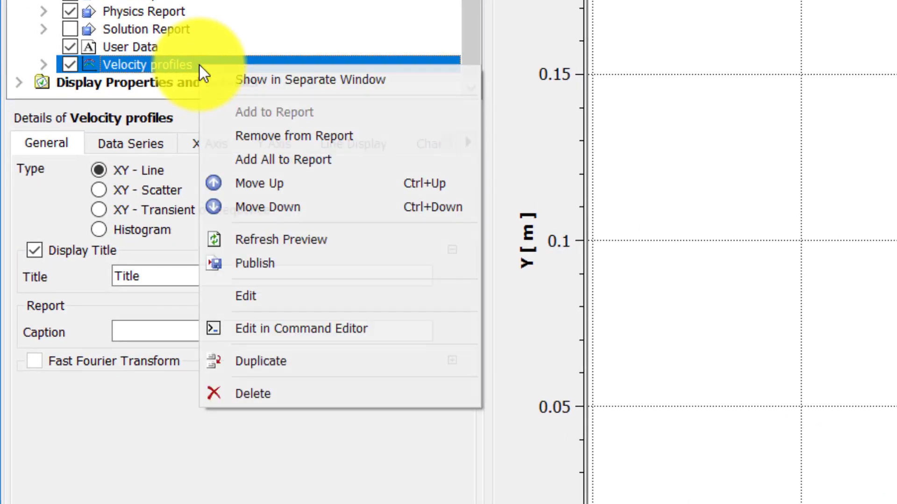
left_click(287, 361)
key("End")
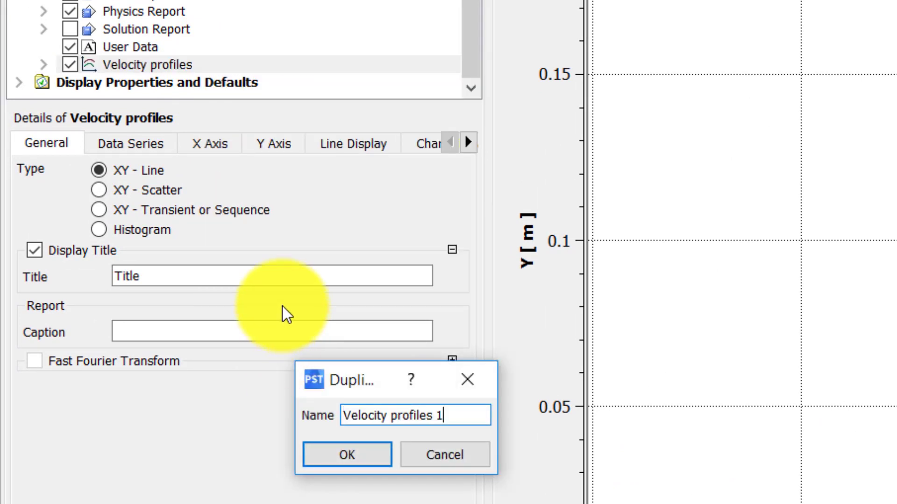
key("BackSpace")
type("scaled")
key("Return")
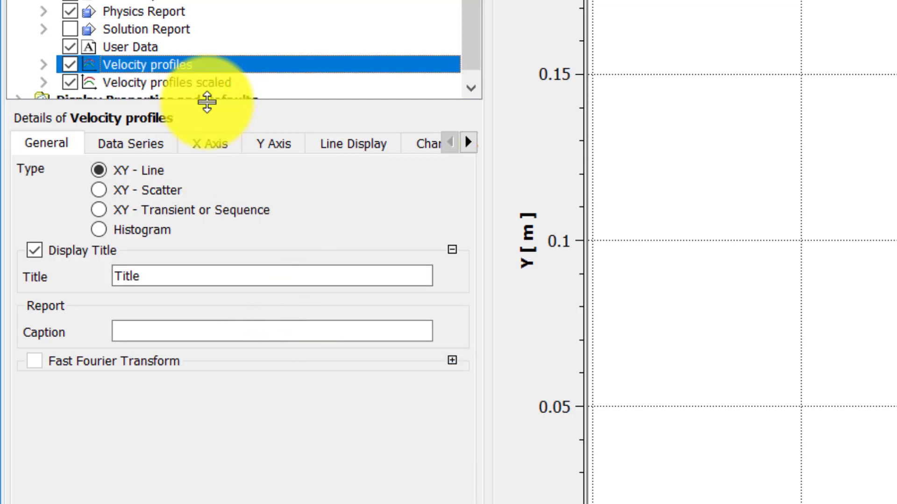
left_click(202, 82)
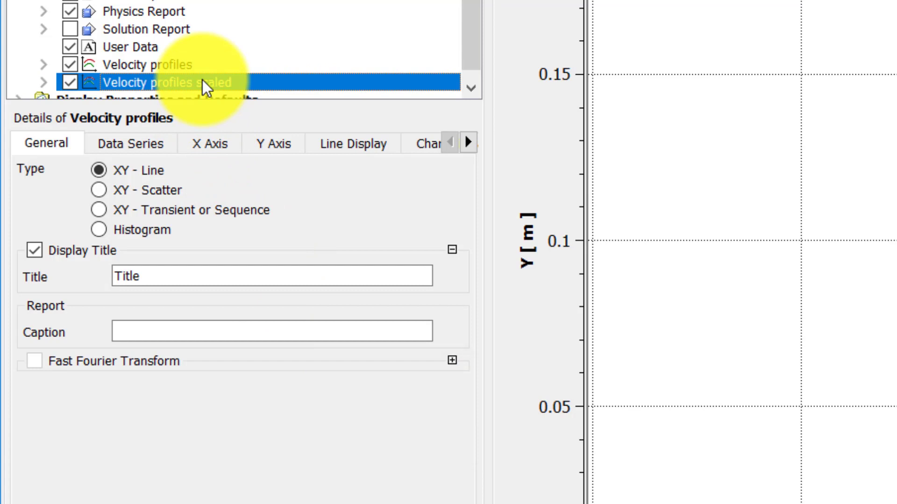
left_click(274, 144)
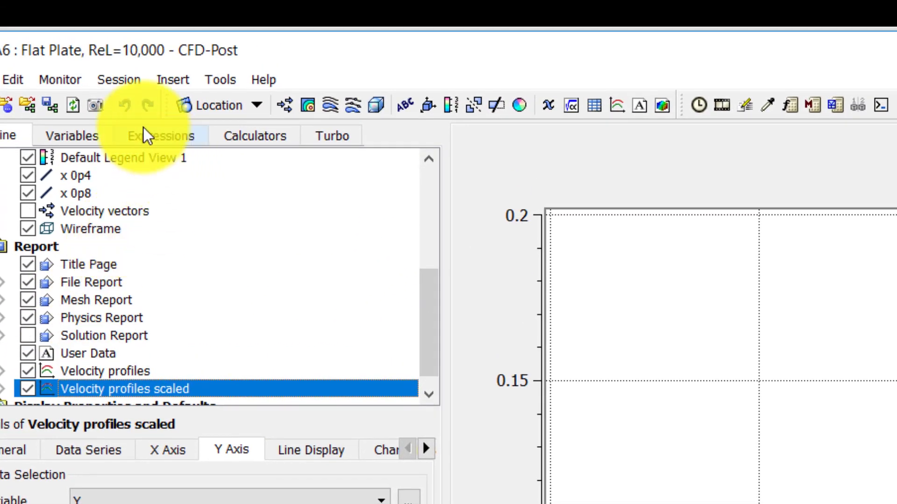
Create a new expression named 'y scaled exp'
left_click(149, 135)
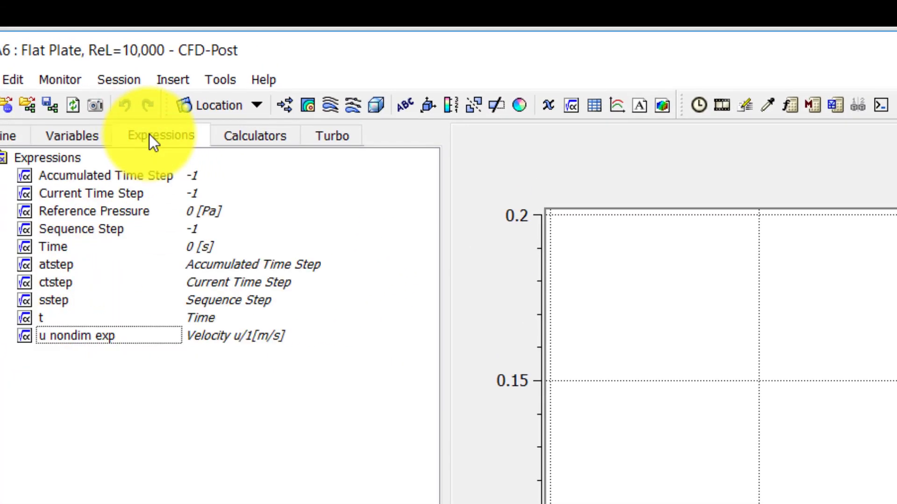
right_click(84, 202)
left_click(160, 220)
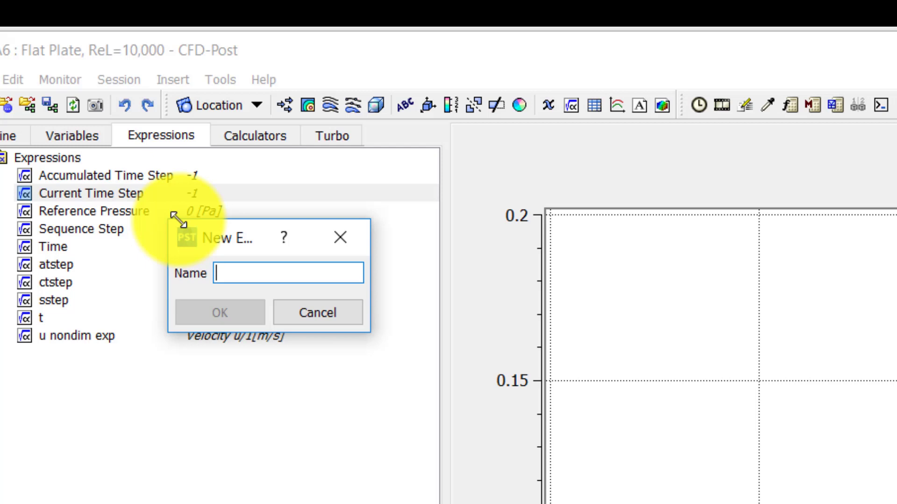
type("y scaled")
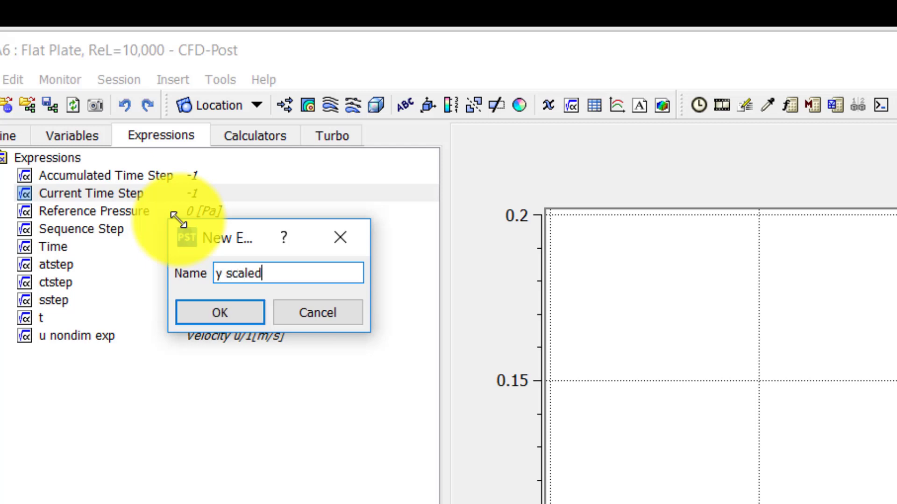
type(" exp")
left_click(201, 309)
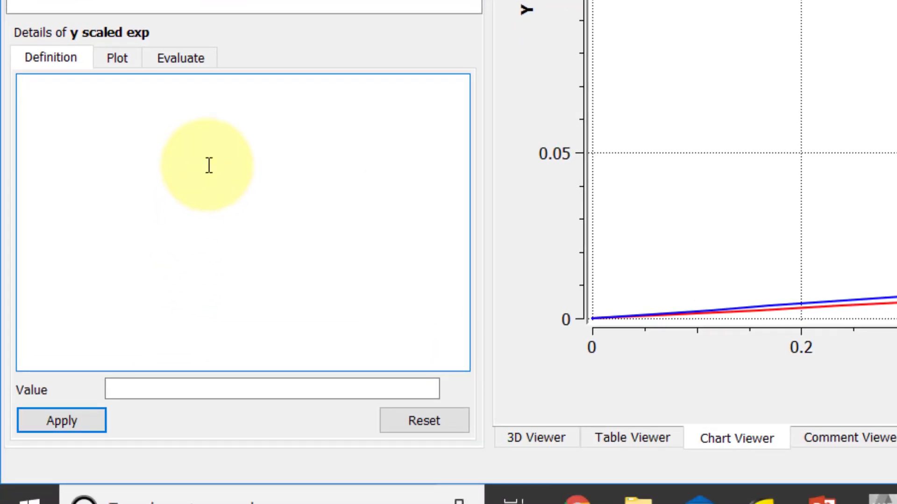
Define y scaled exp as Y/sqrt(X) using the inserted Y and X variables, and apply it
right_click(208, 166)
mouse_move(294, 229)
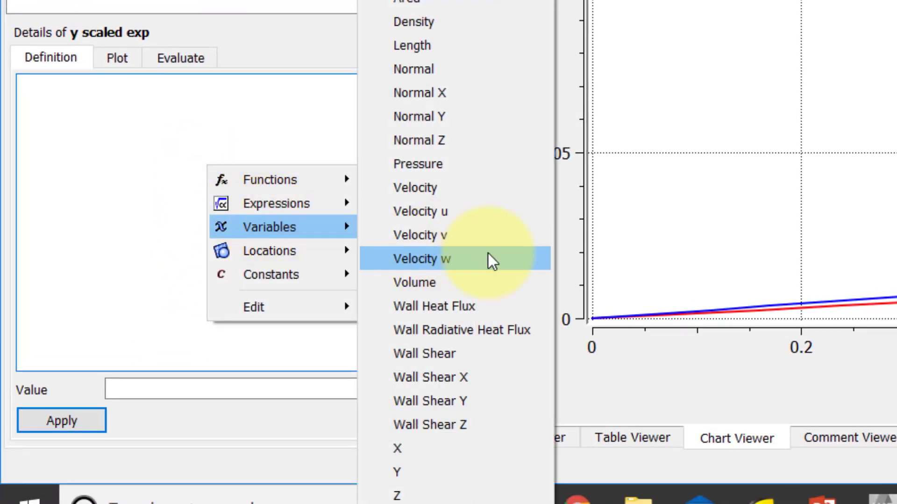
left_click(432, 478)
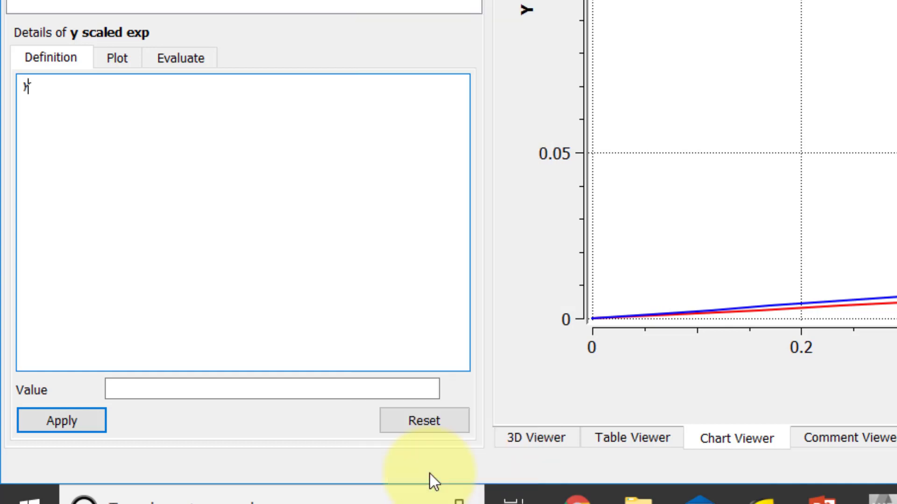
type("/")
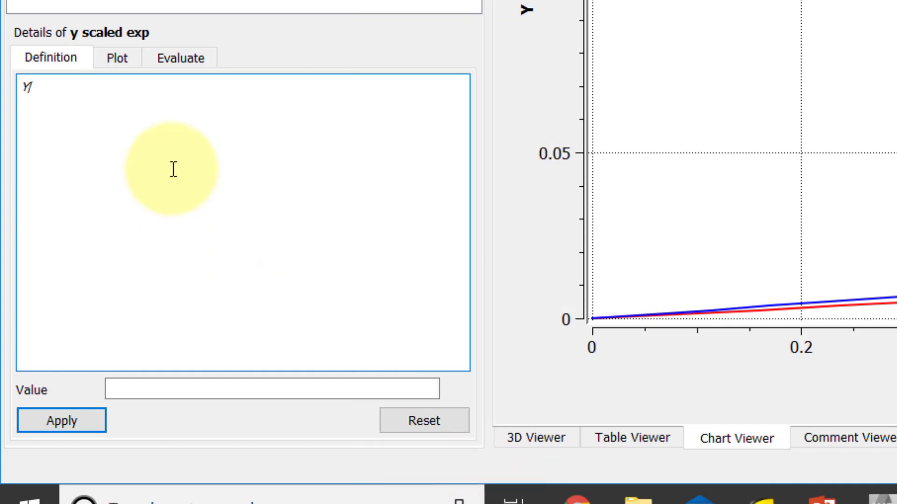
type("sqrt(")
right_click(174, 169)
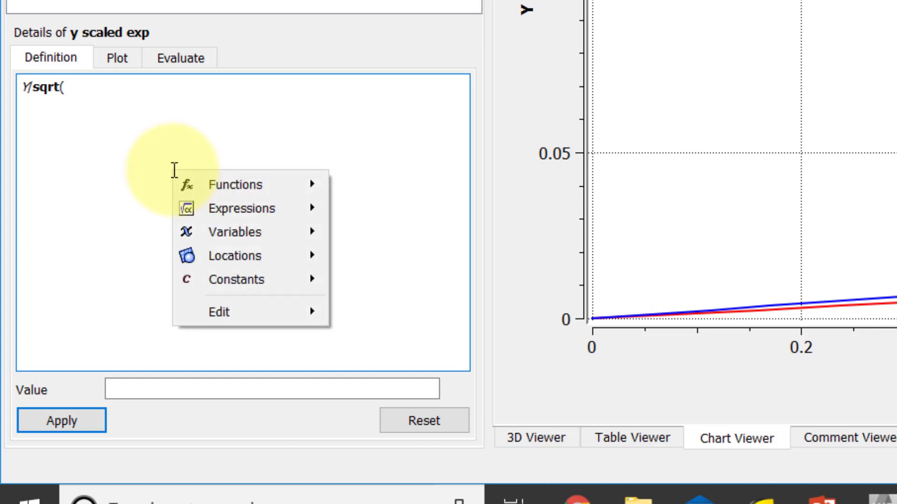
mouse_move(208, 214)
mouse_move(310, 237)
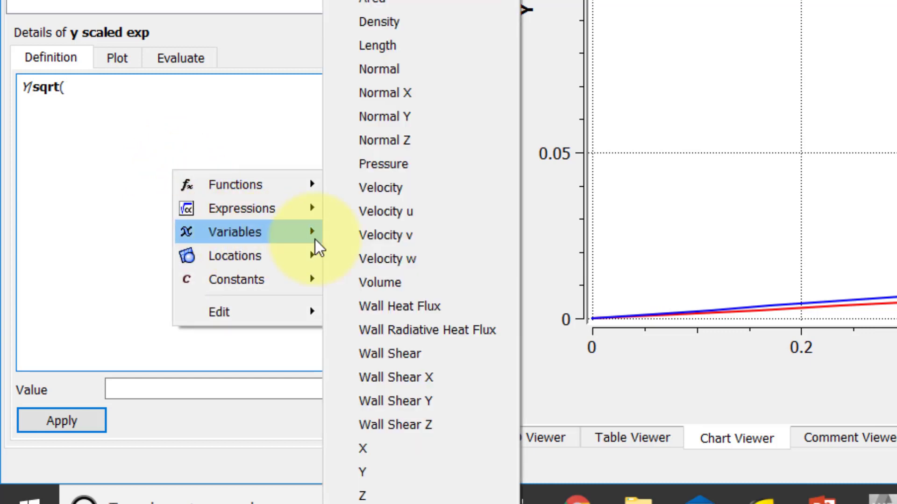
left_click(376, 457)
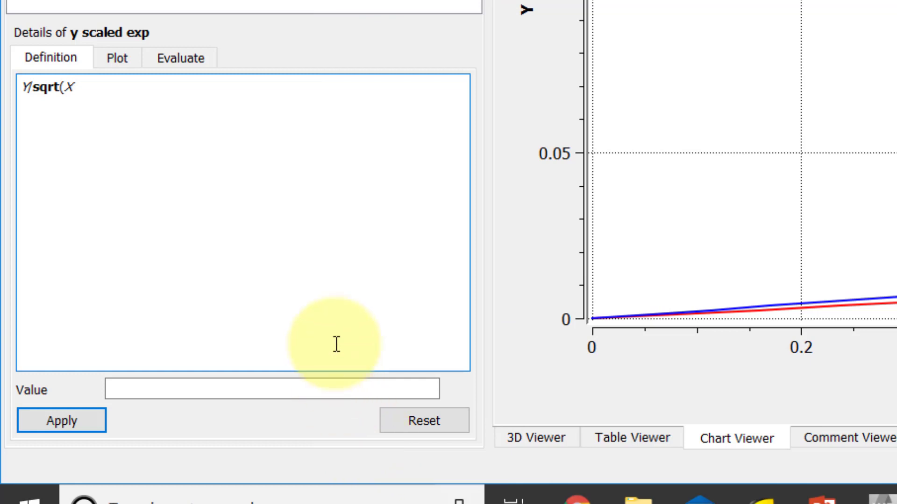
type(")")
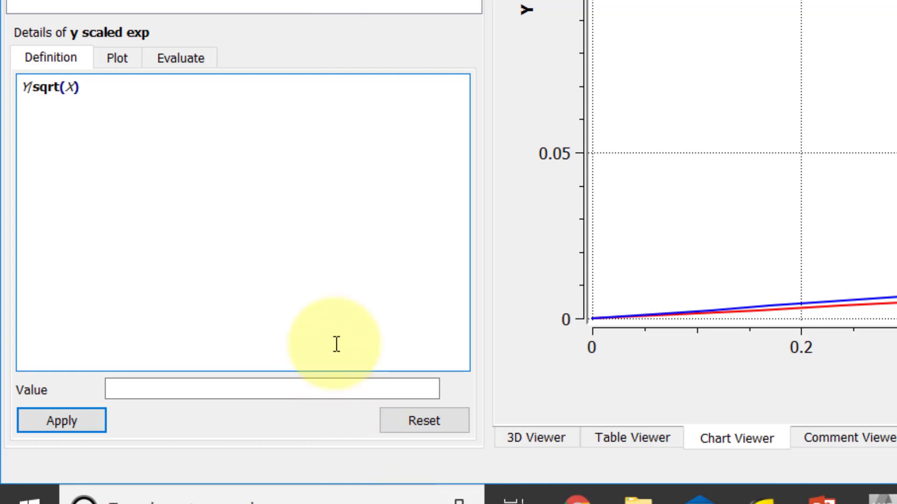
left_click(62, 421)
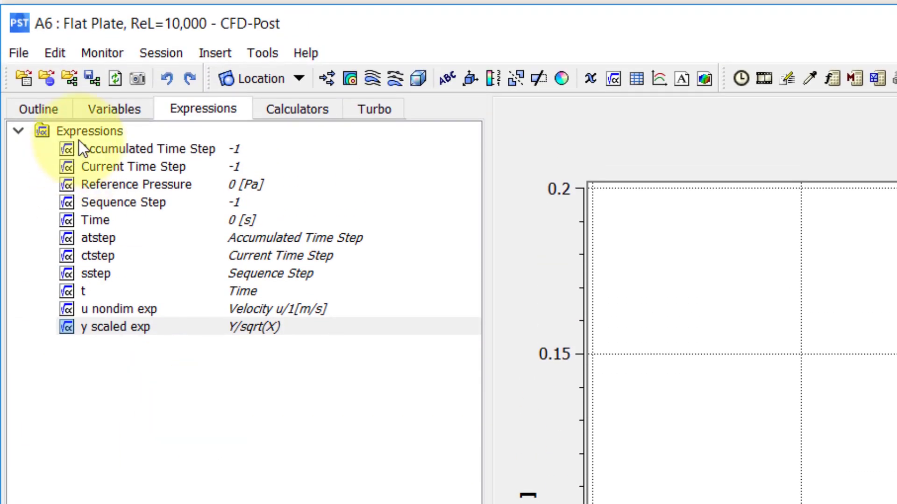
Create a user-defined variable 'y scaled' based on the y scaled exp expression
left_click(126, 111)
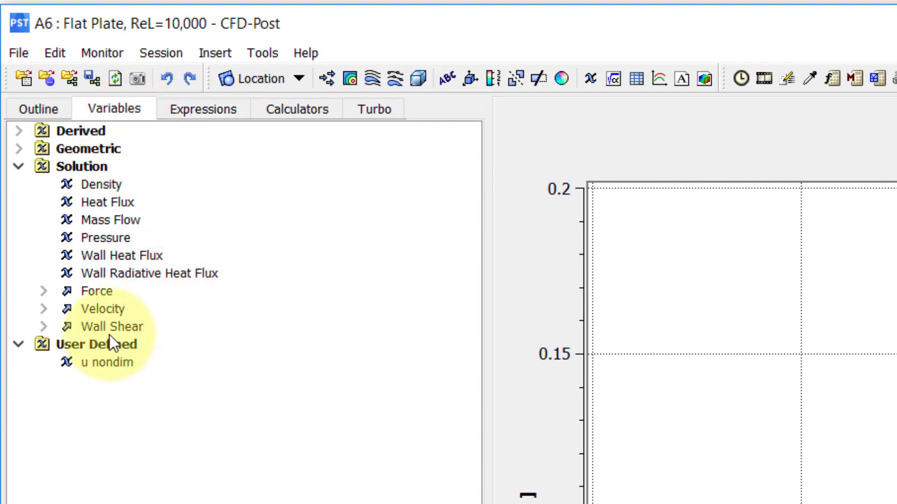
right_click(109, 258)
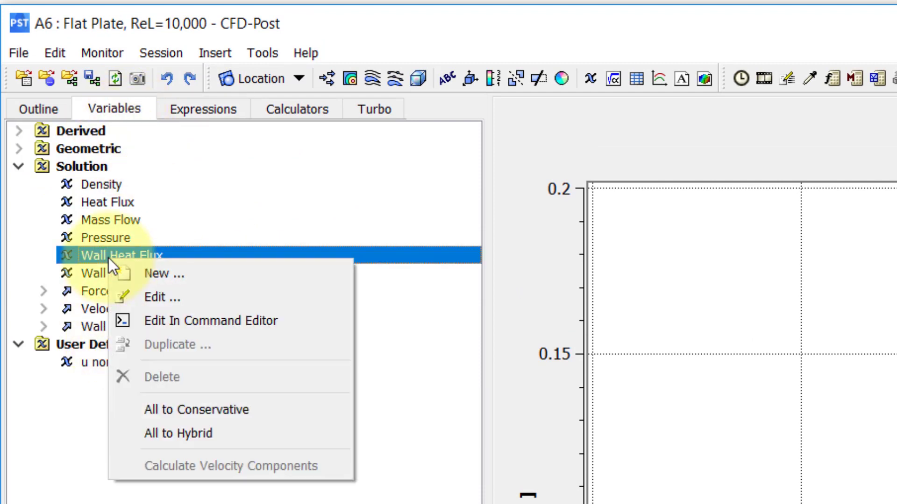
left_click(172, 273)
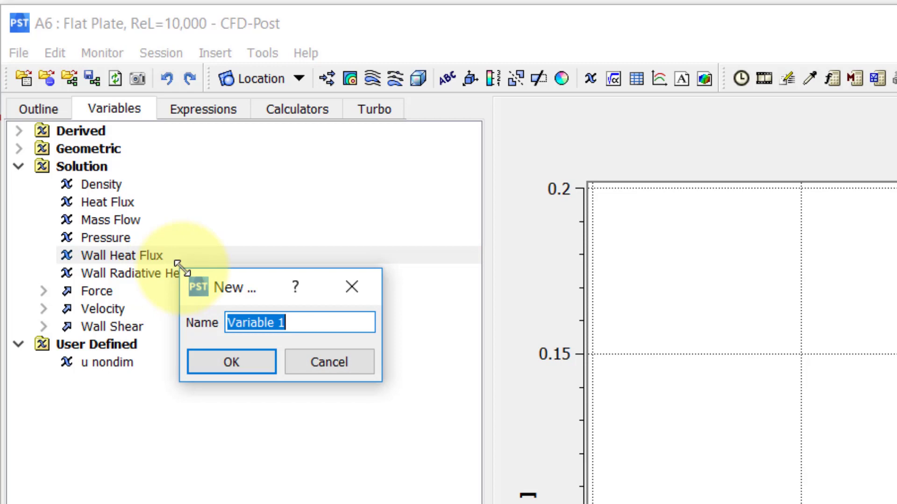
type("y scaled")
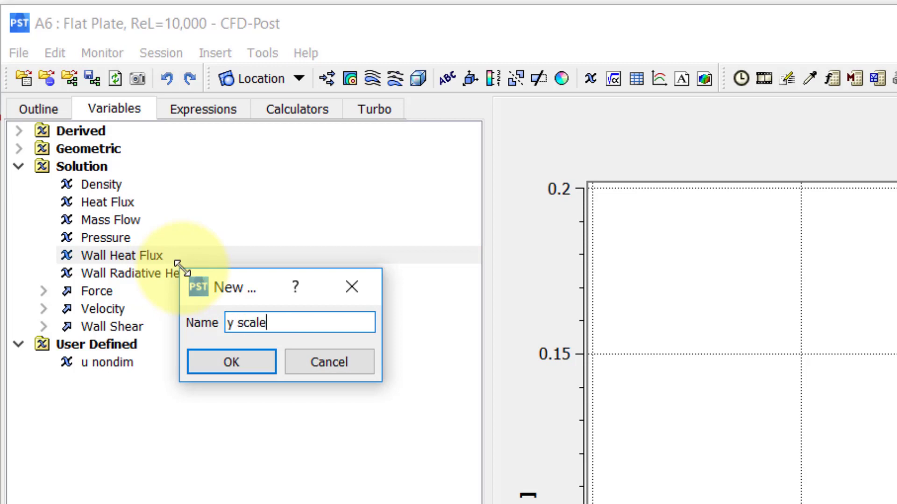
left_click(239, 367)
left_click(414, 288)
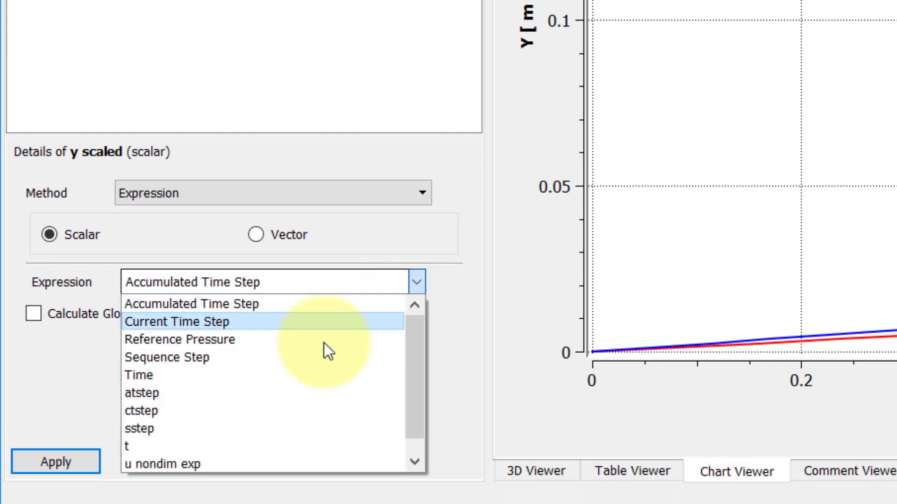
left_click(251, 464)
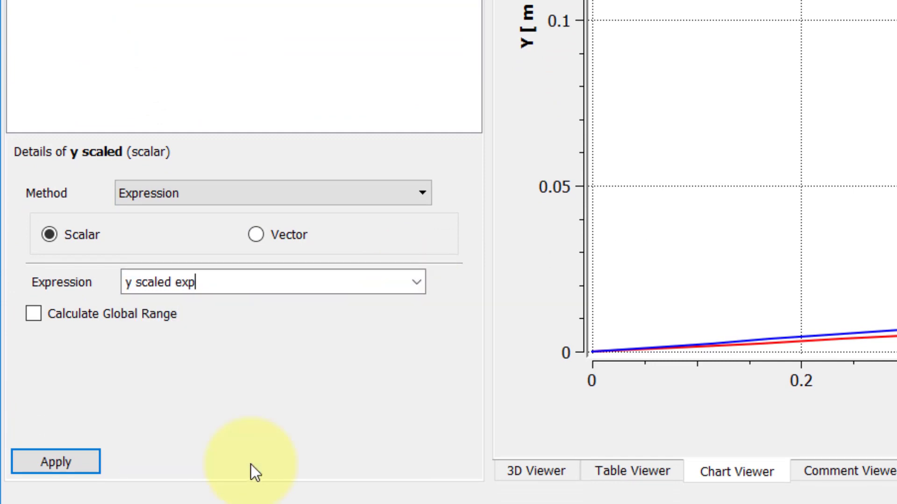
left_click(51, 461)
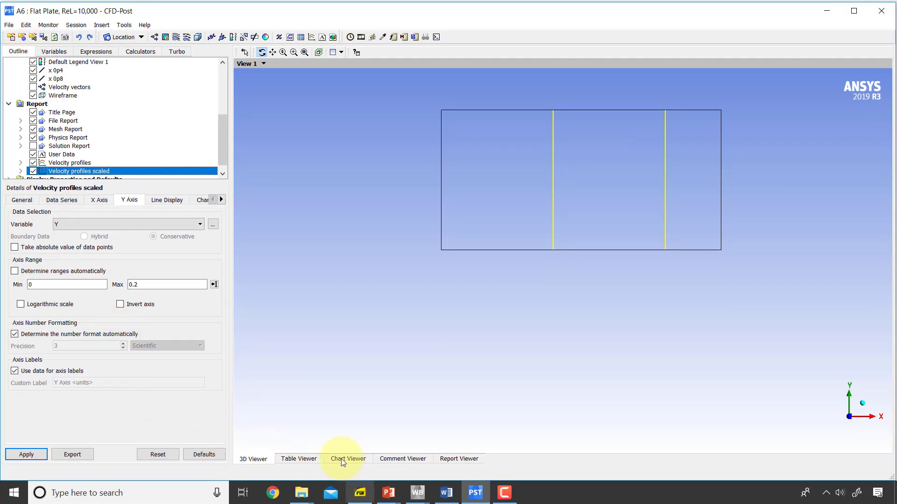
Set the chart's Y axis variable to y scaled and redraw it so both profiles nearly collapse
left_click(343, 460)
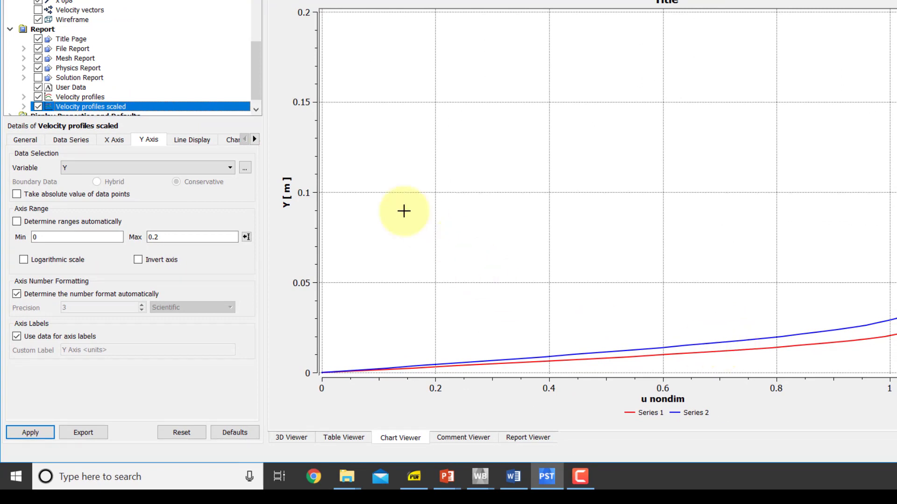
left_click(244, 168)
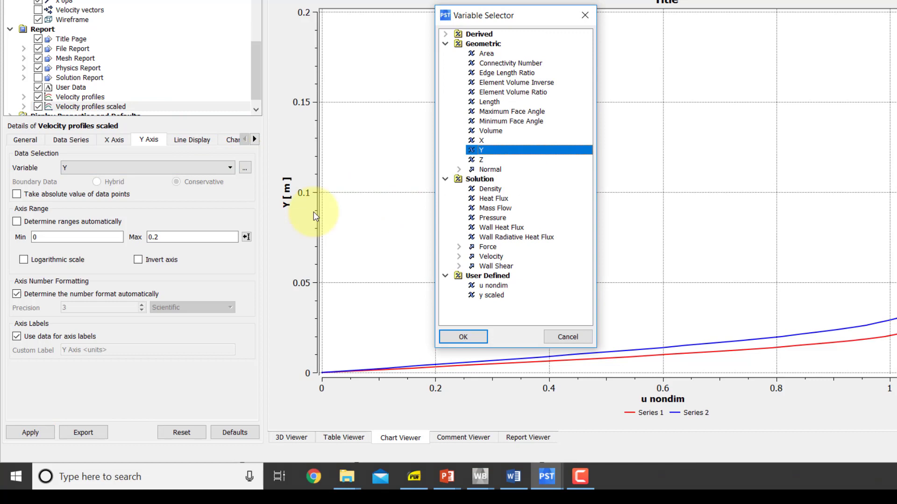
left_click(496, 296)
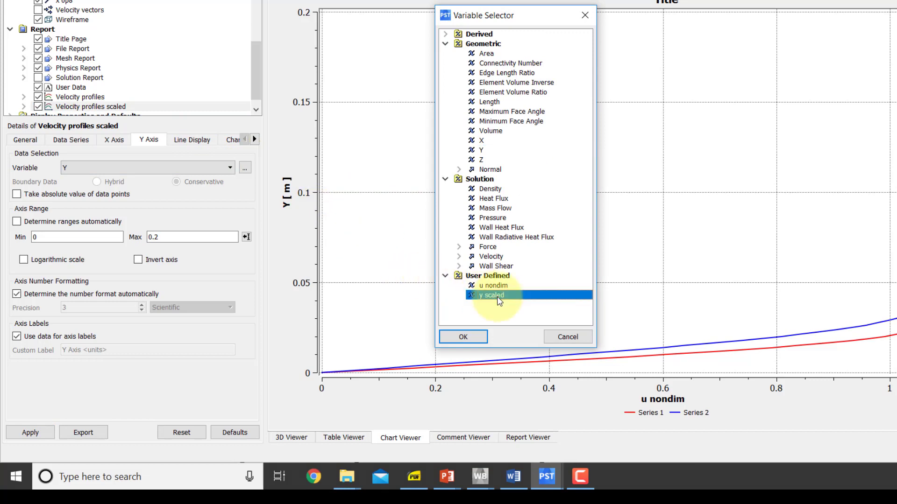
left_click(469, 338)
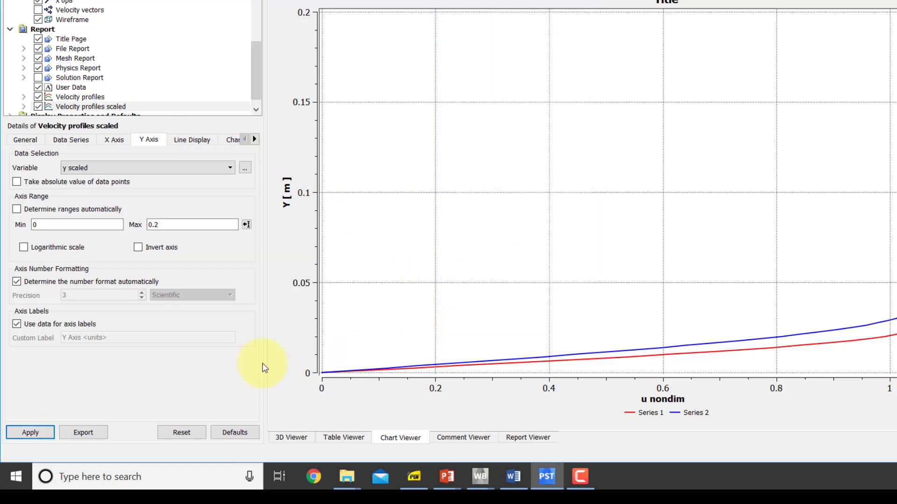
left_click(32, 434)
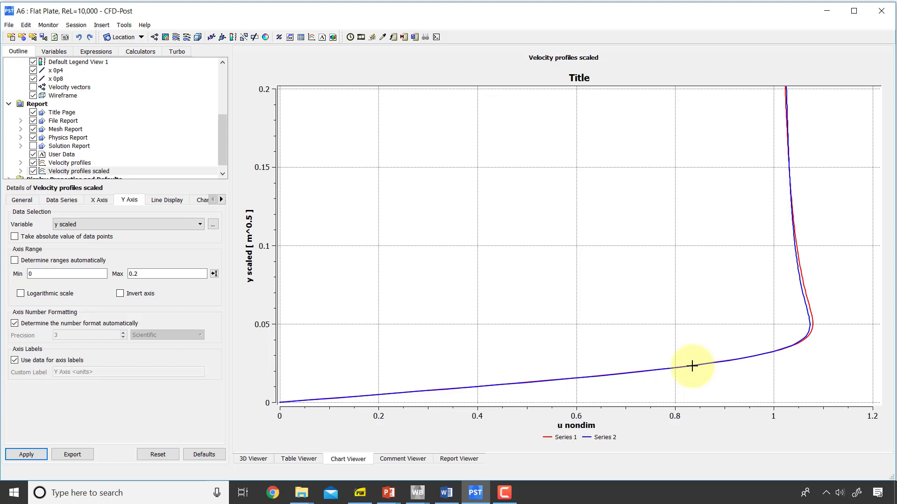
key("alt+Tab")
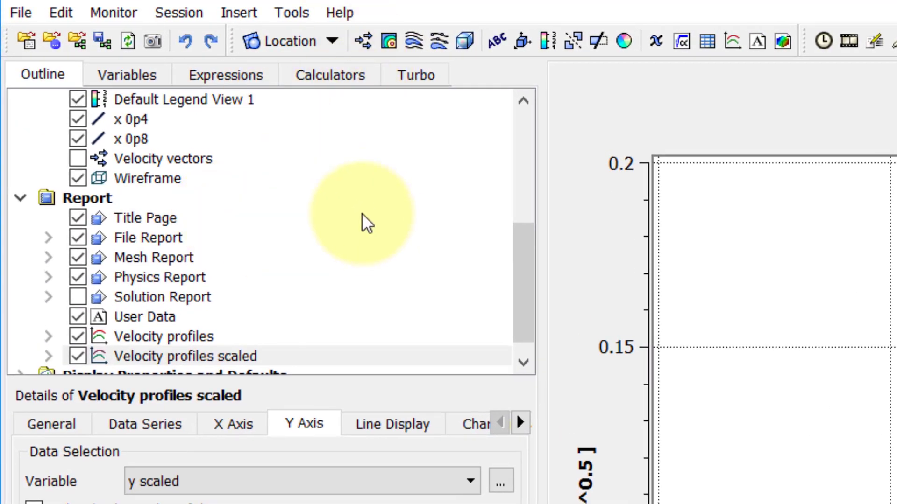
Duplicate y scaled exp as 'eta exp' and change its definition to Y/sqrt(1e-4[m]*X)
left_click(226, 75)
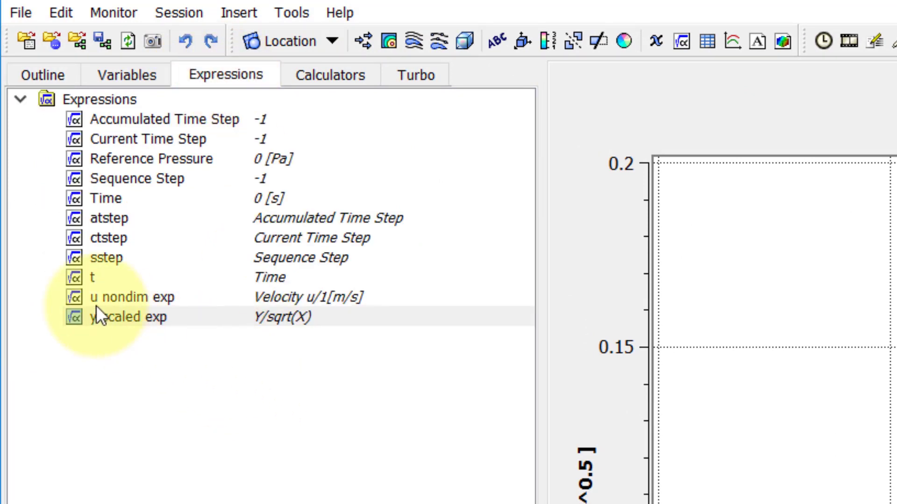
right_click(134, 318)
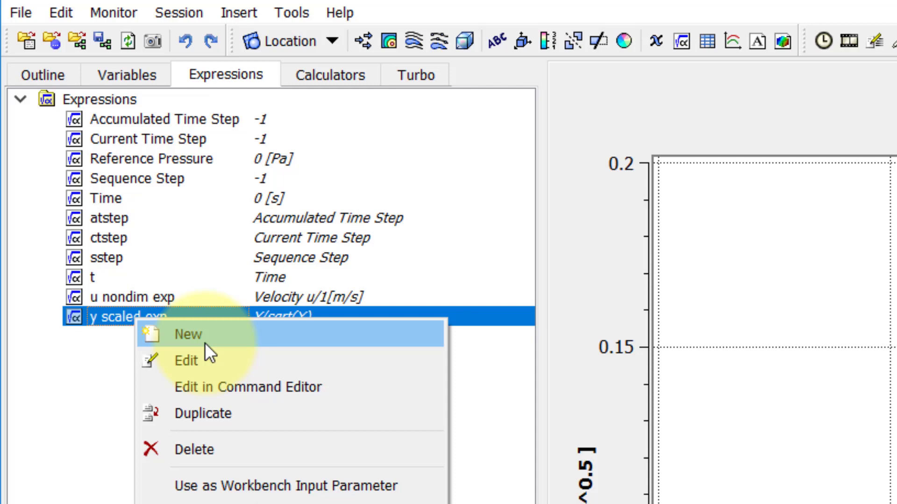
left_click(226, 416)
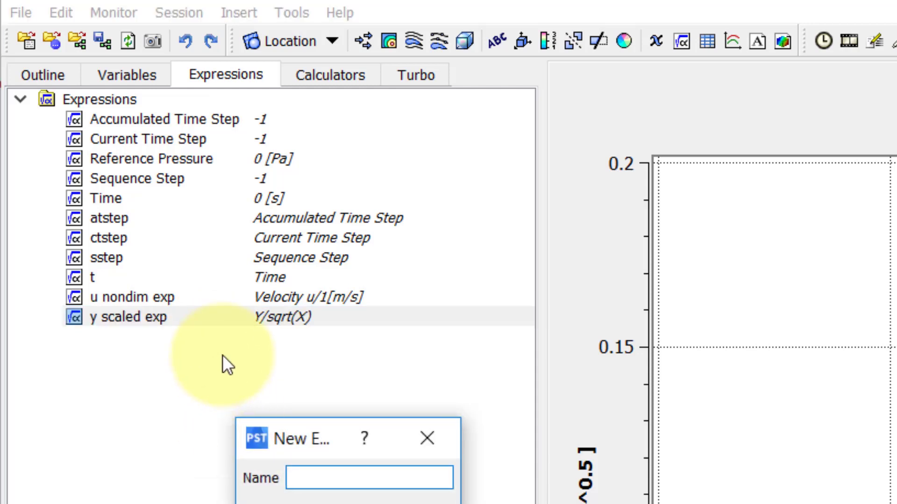
type("eta exp")
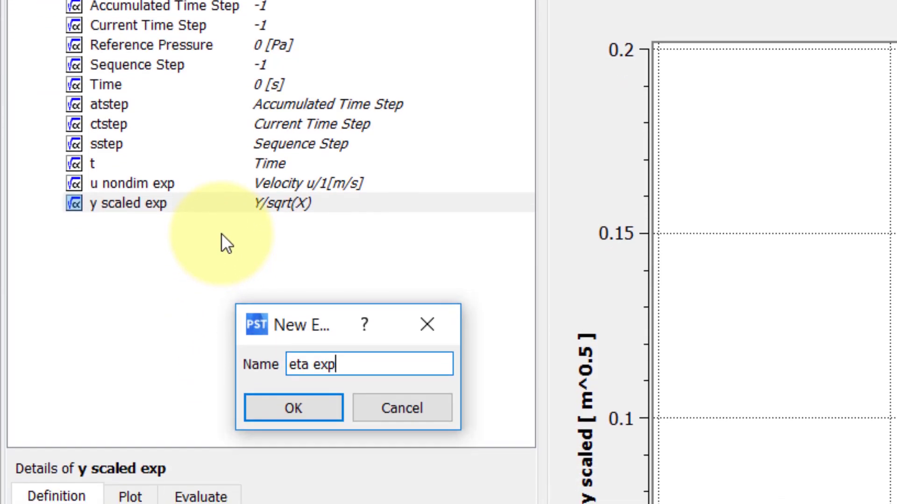
left_click(298, 408)
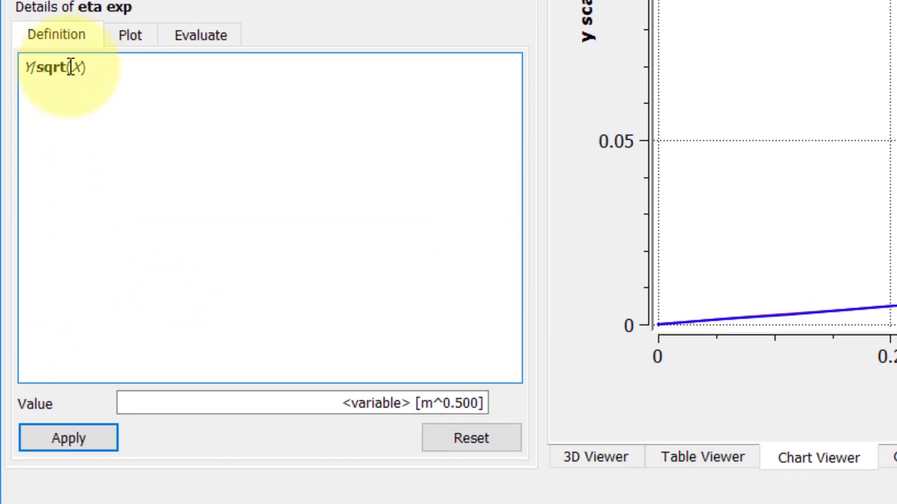
left_click(70, 67)
type("1e")
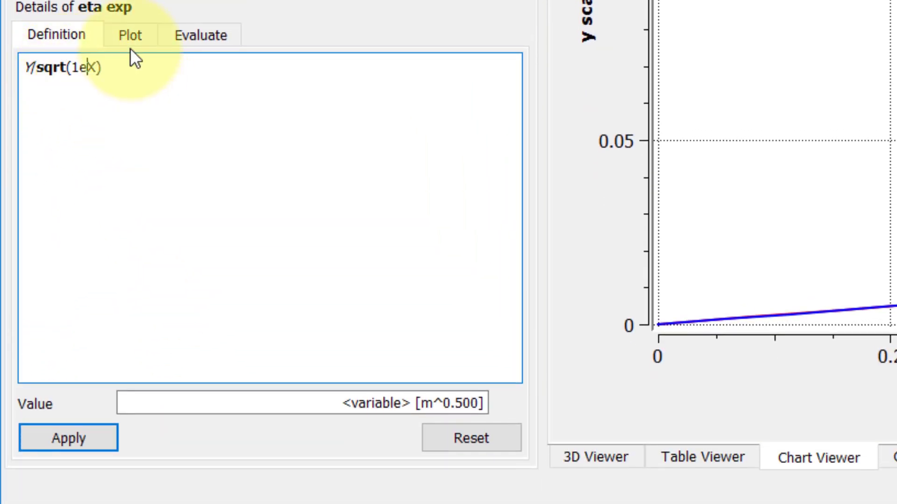
type("-4")
type("[")
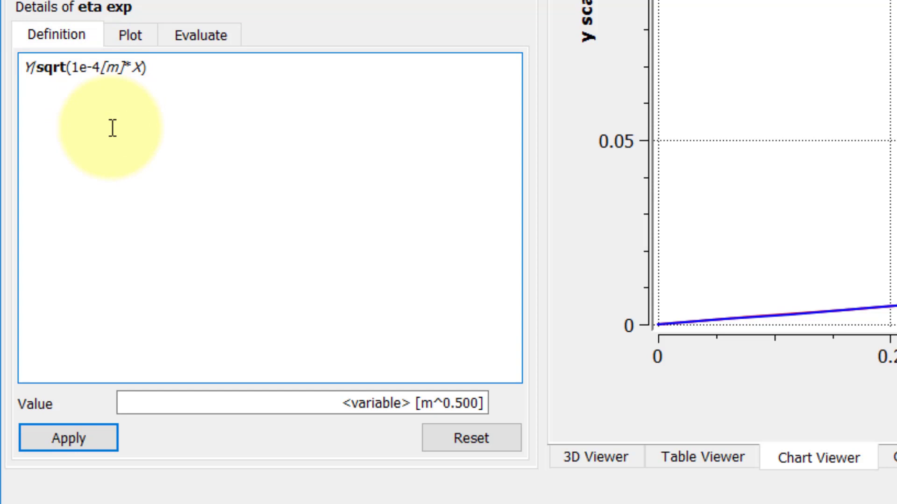
left_click(75, 437)
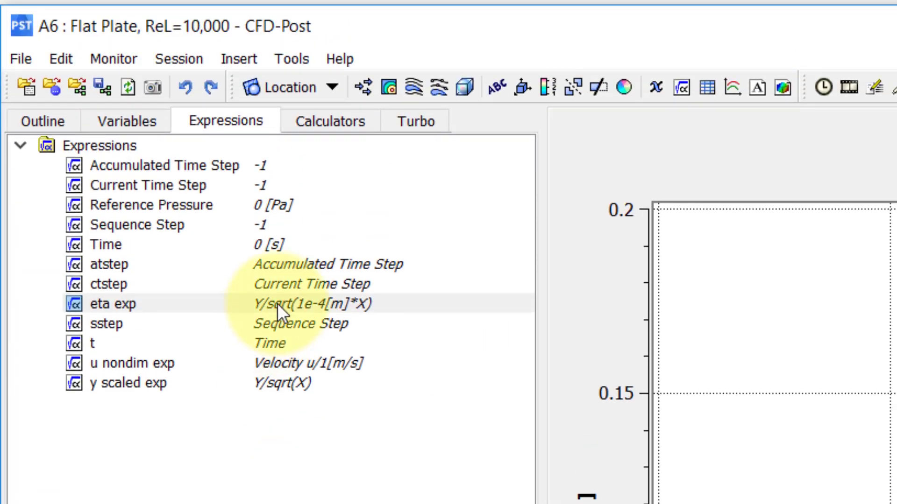
Create a user-defined variable 'eta' whose expression is eta exp
left_click(136, 122)
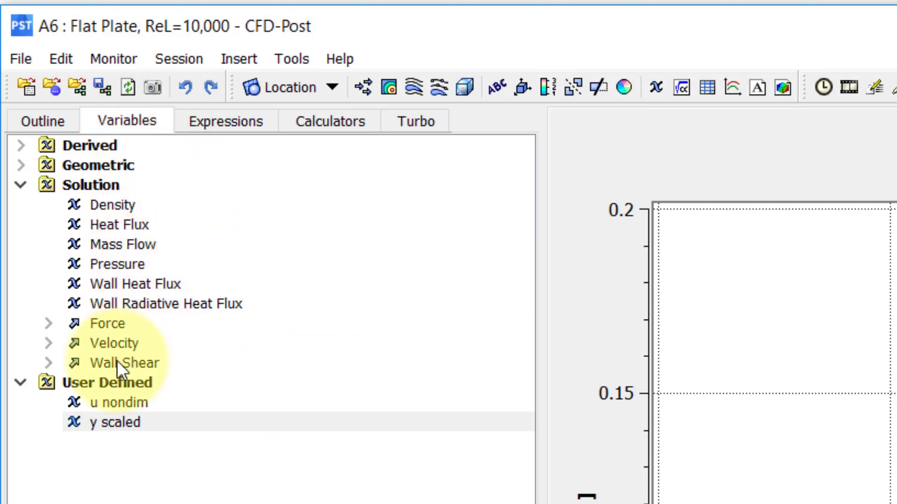
right_click(110, 343)
left_click(170, 365)
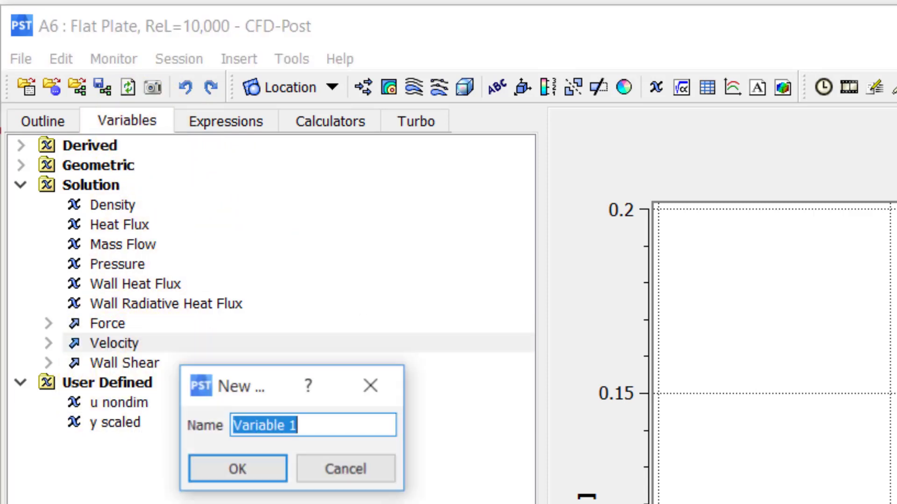
type("eta")
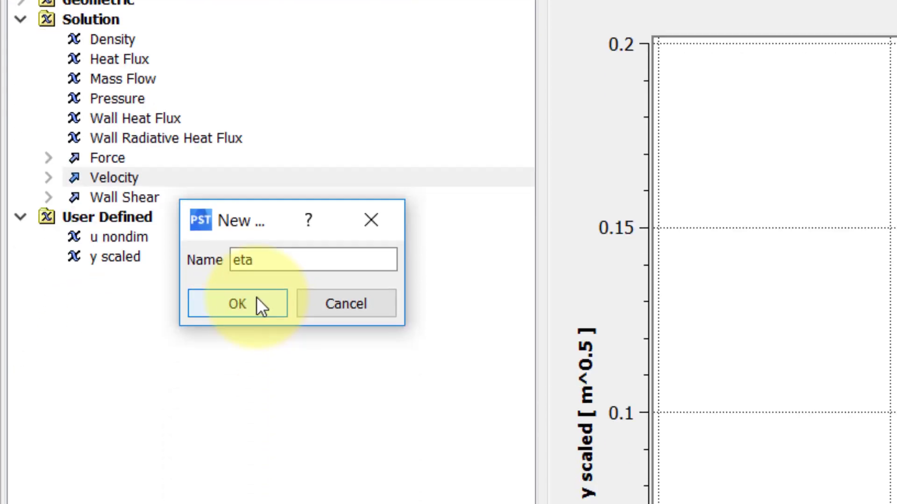
left_click(258, 462)
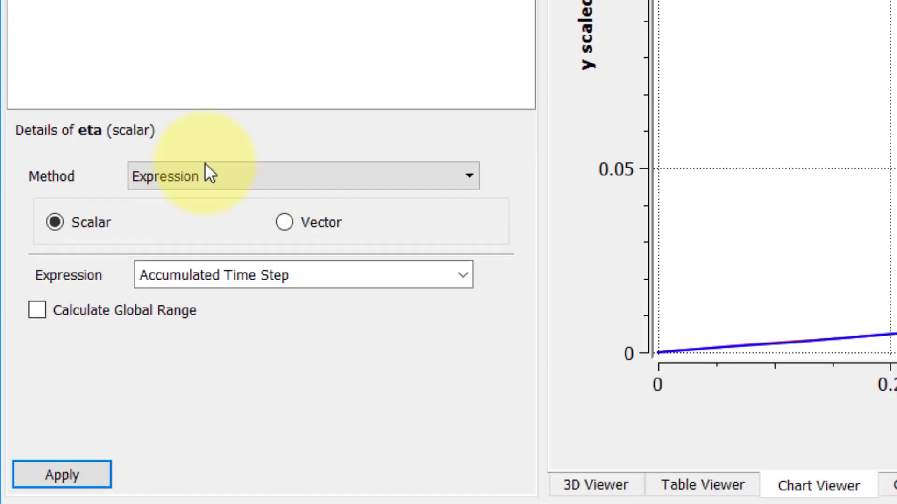
left_click(467, 274)
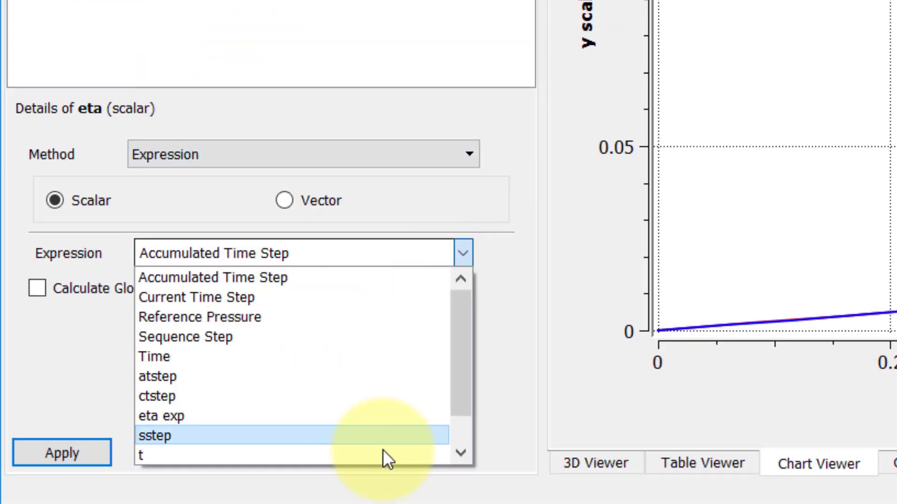
scroll(355, 448, "down", 1)
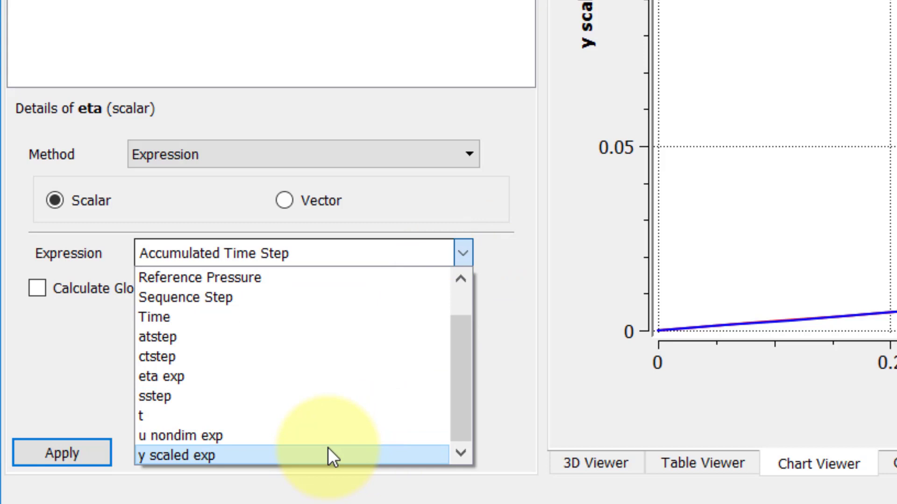
left_click(289, 375)
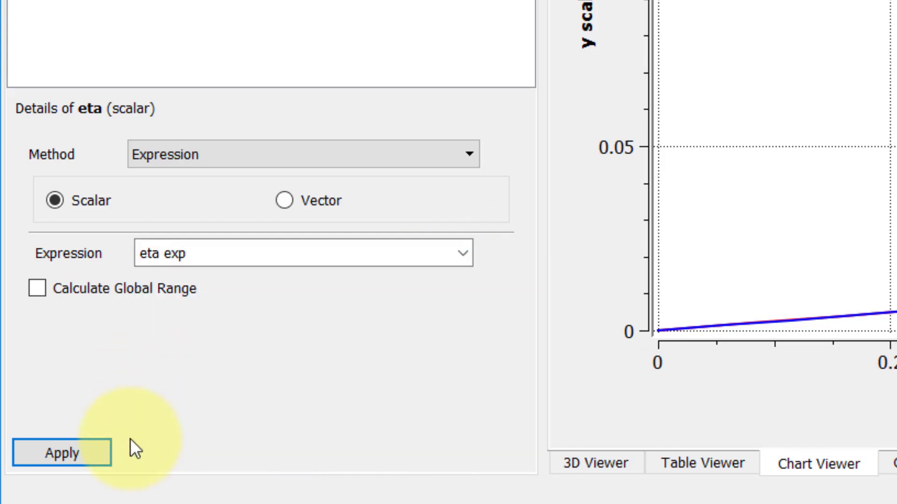
left_click(82, 455)
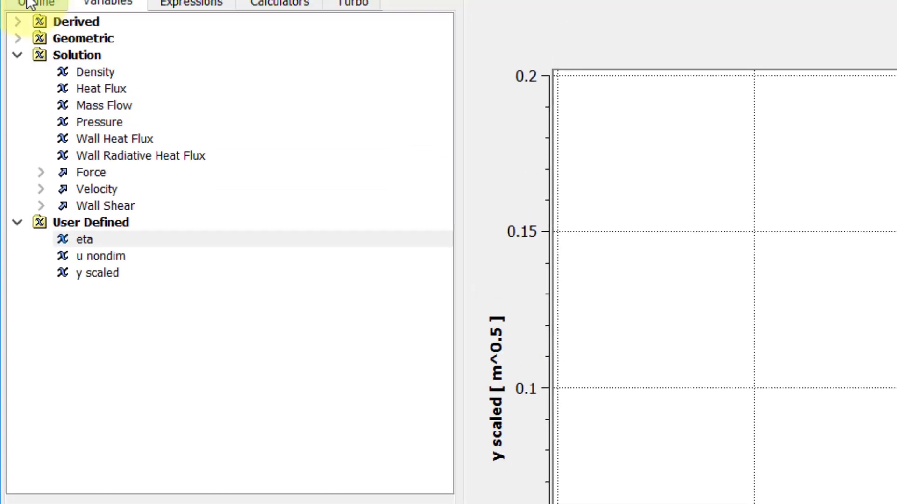
Switch the chart's Y axis variable to eta and change the axis maximum from 0.2 to 10
left_click(29, 4)
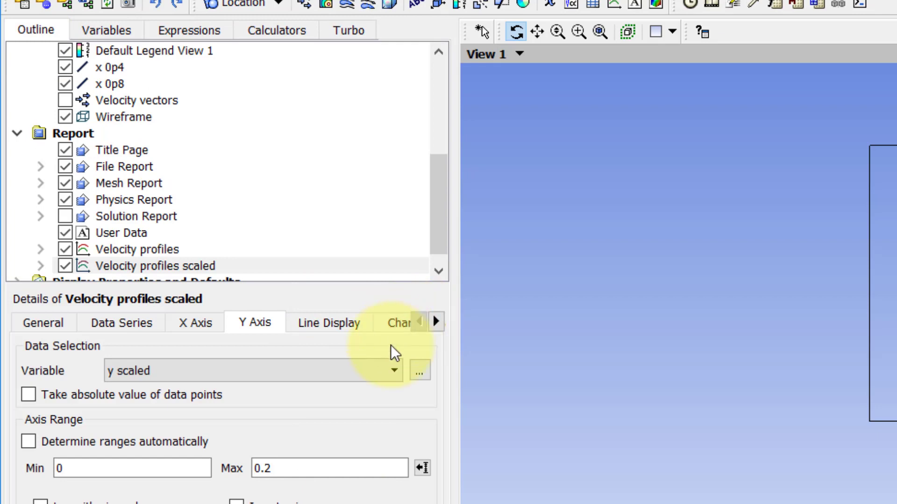
left_click(419, 372)
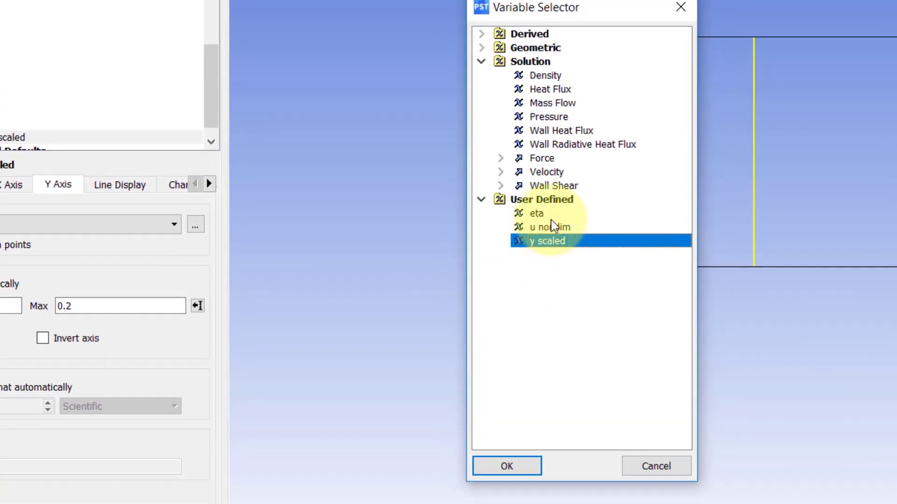
left_click(855, 357)
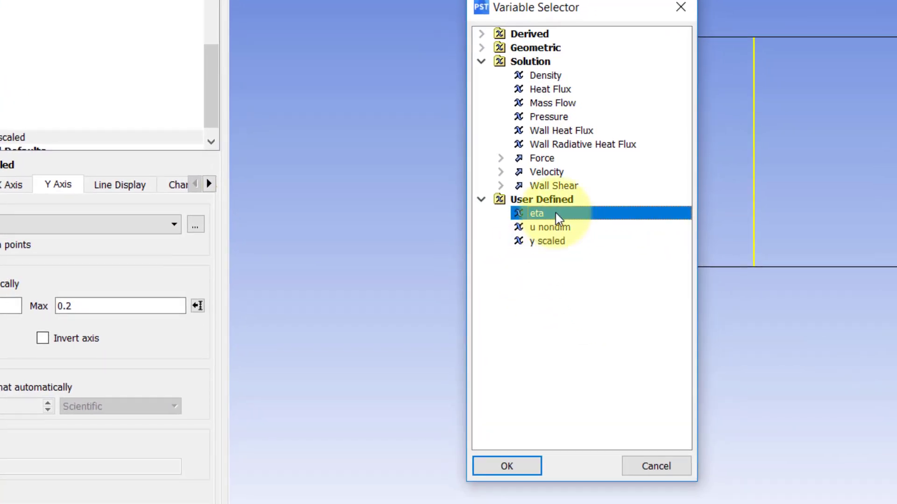
left_click(507, 467)
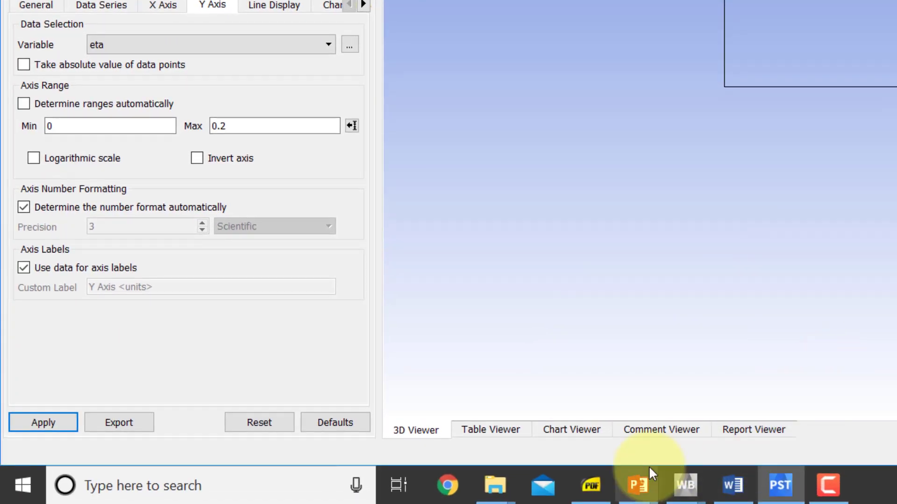
left_click(570, 460)
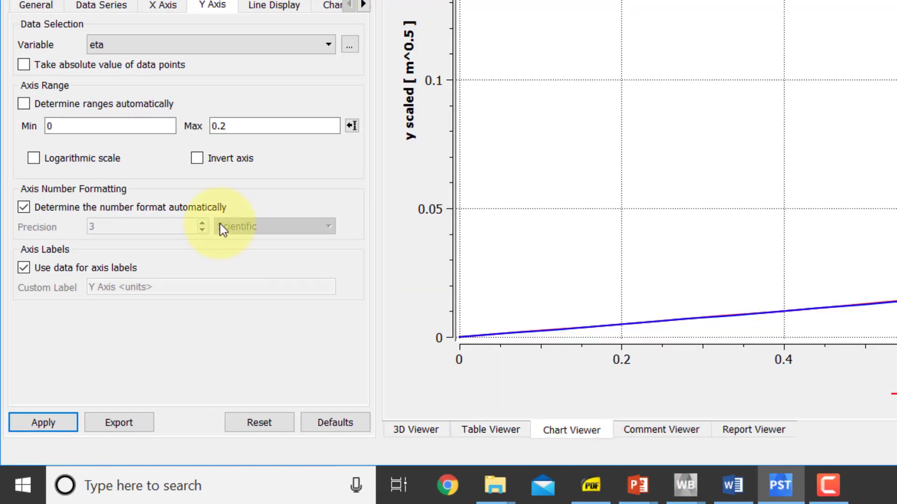
left_click(45, 425)
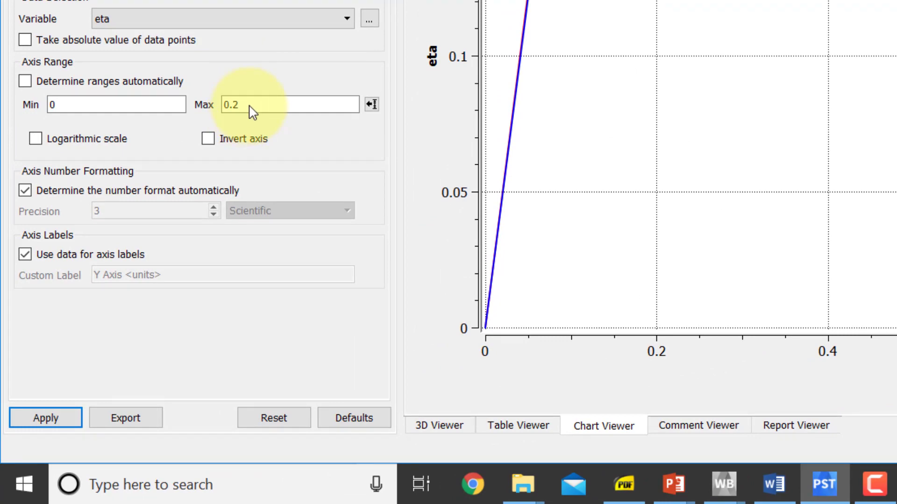
left_click_drag(252, 112, 198, 109)
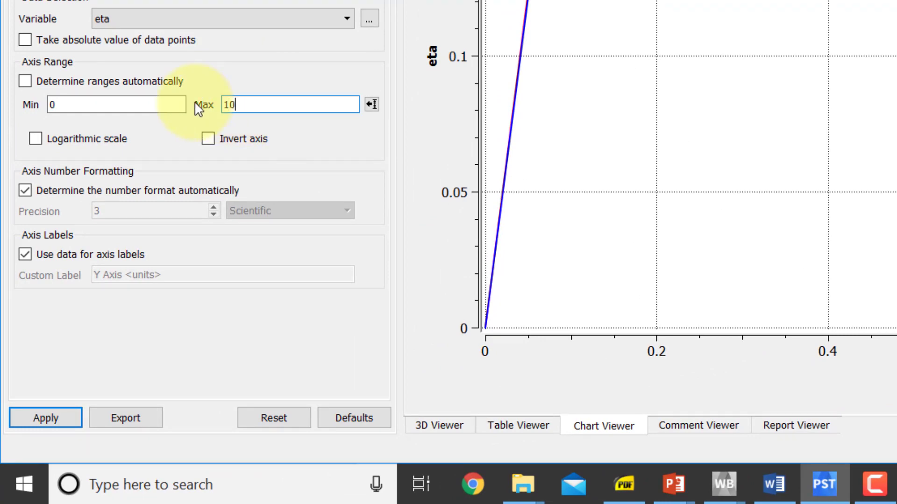
left_click(49, 419)
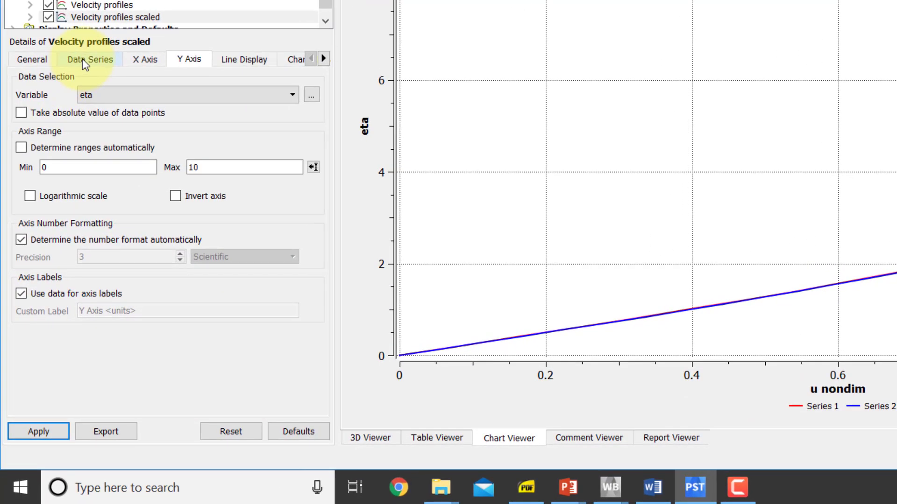
Add Series 3 with data read from Demo_Files/blasius.csv and plot it on the chart
left_click(63, 170)
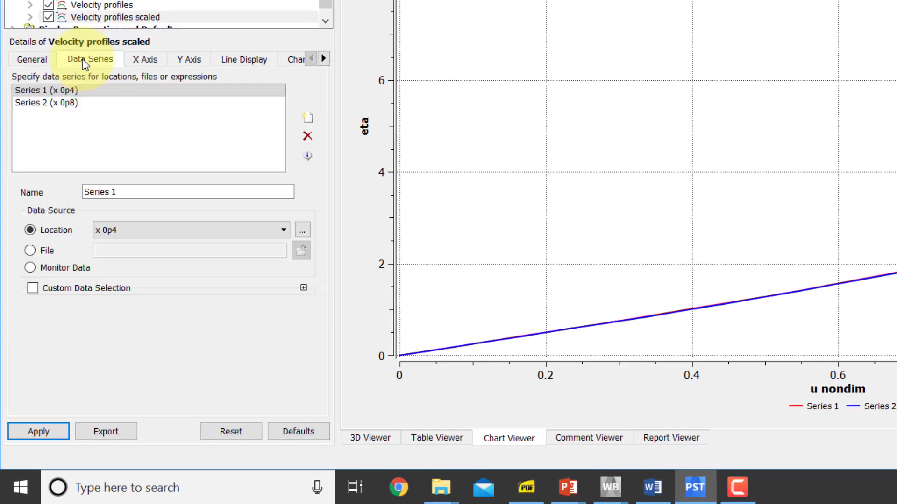
left_click(306, 118)
left_click(52, 117)
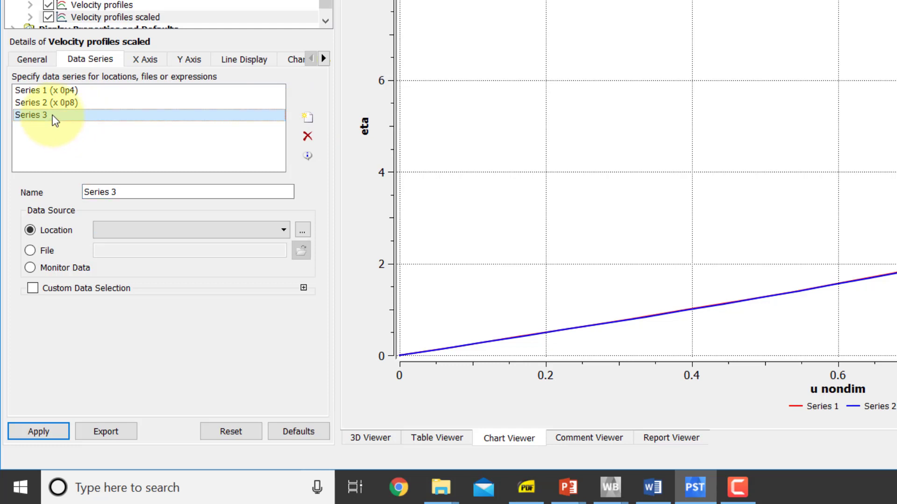
left_click(29, 251)
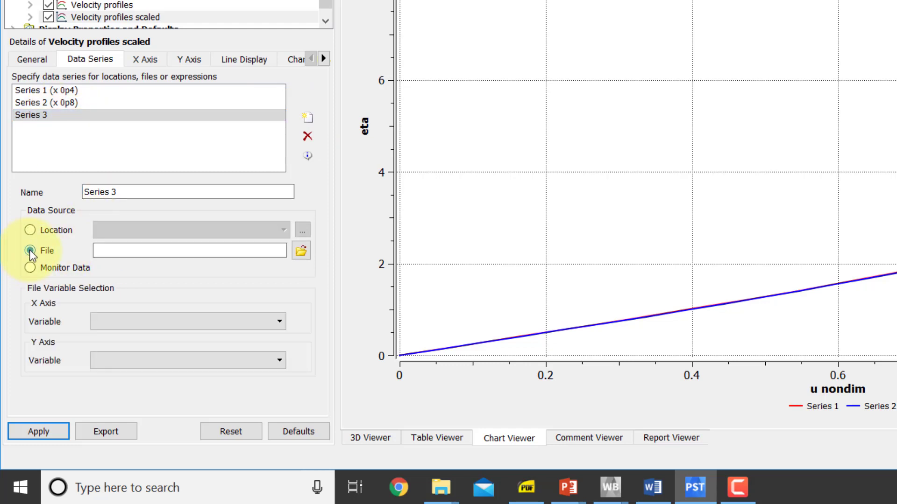
left_click(301, 252)
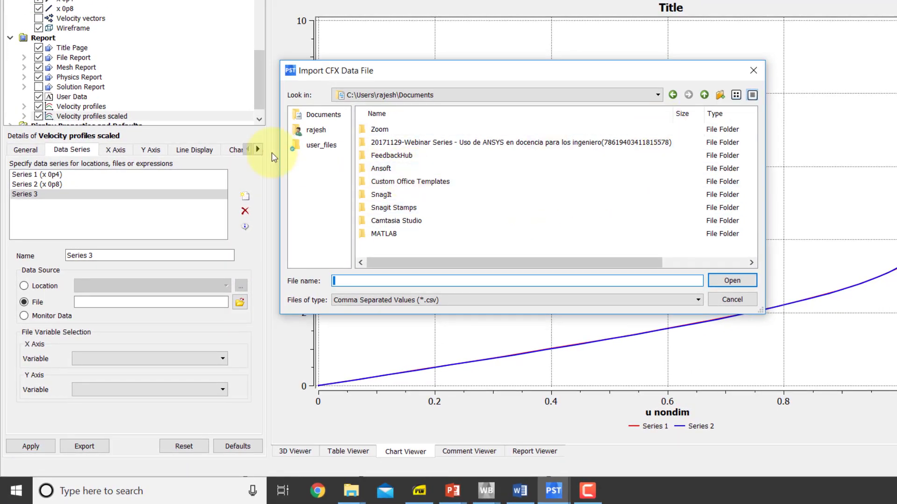
left_click(332, 149)
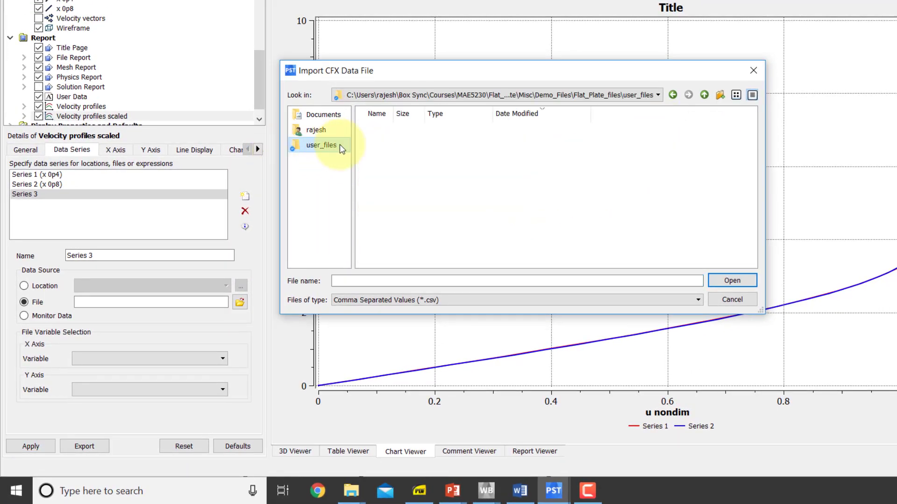
left_click(704, 95)
left_click(705, 95)
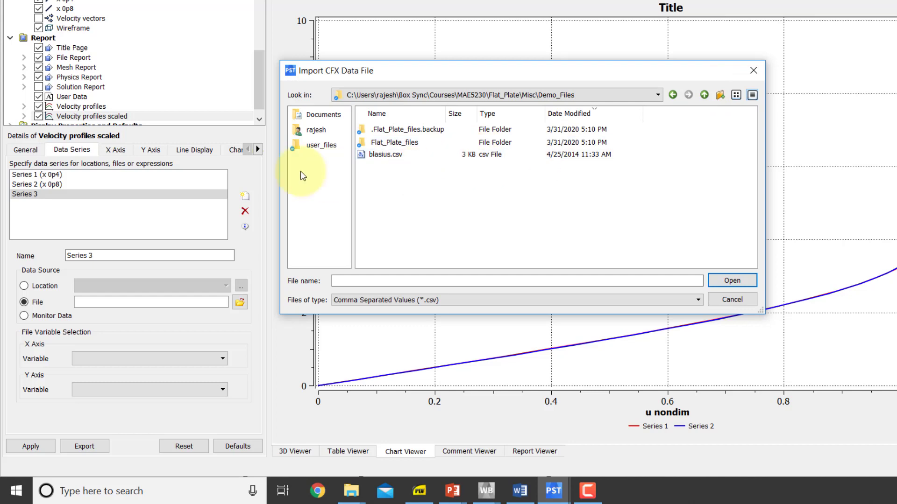
left_click(383, 158)
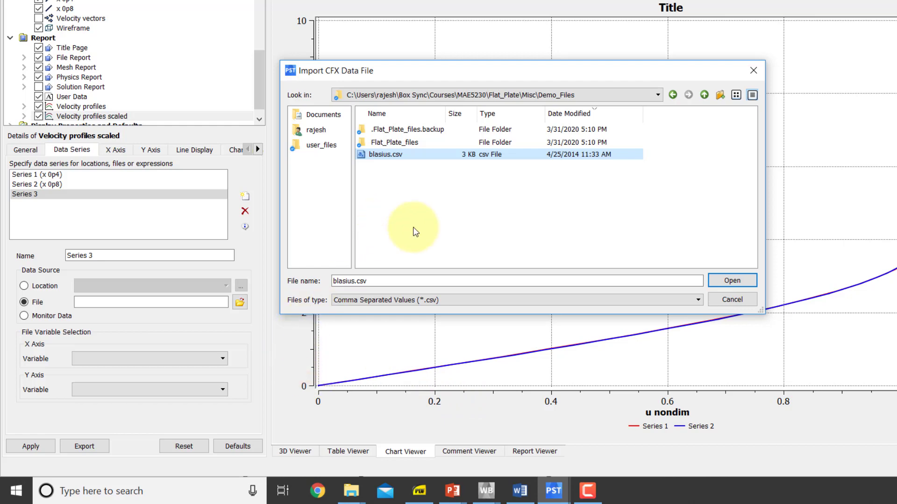
left_click(732, 281)
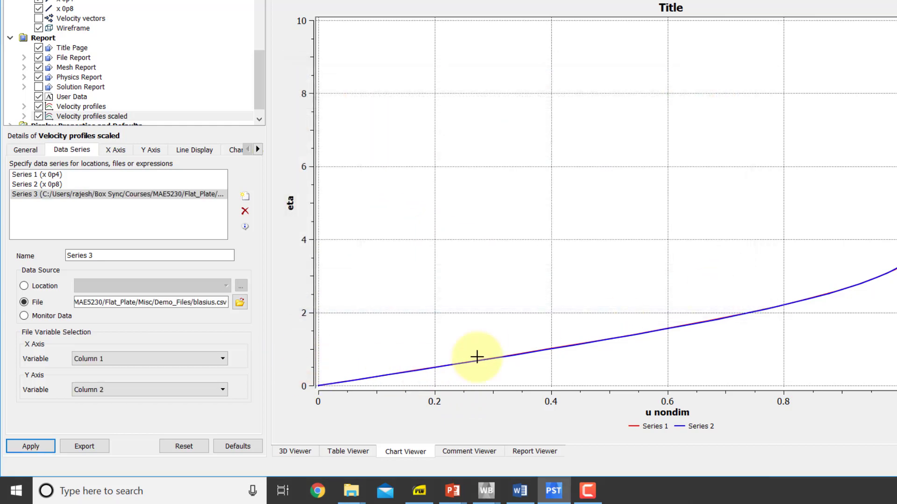
left_click(34, 446)
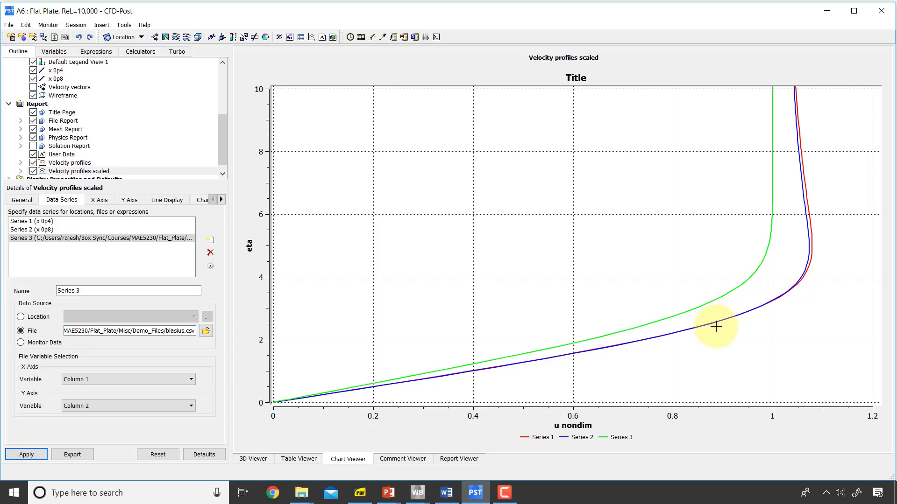
key("alt+Tab")
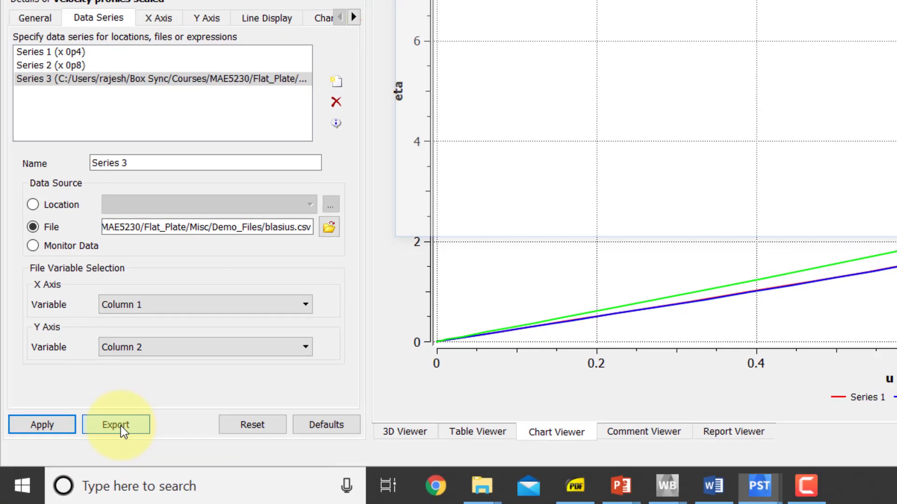
Cancel a started chart data export to Demo_Files, then save the project
left_click(122, 422)
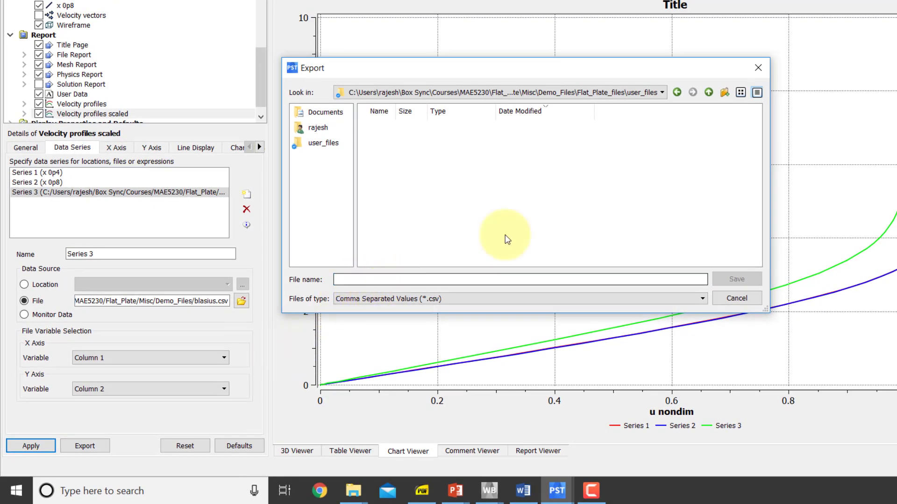
left_click(710, 95)
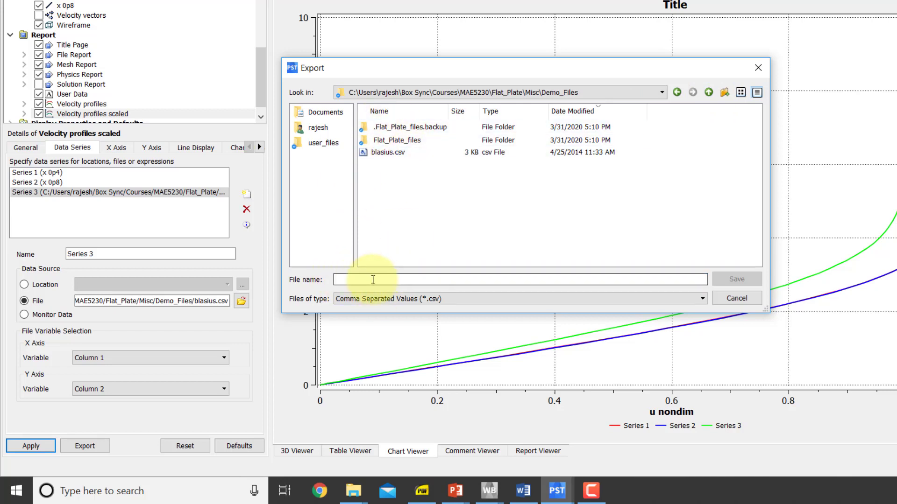
left_click(374, 280)
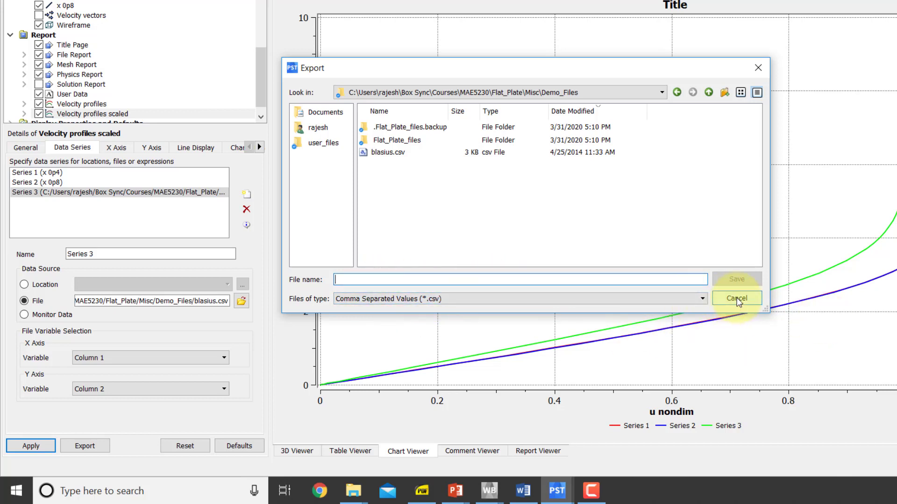
left_click(736, 299)
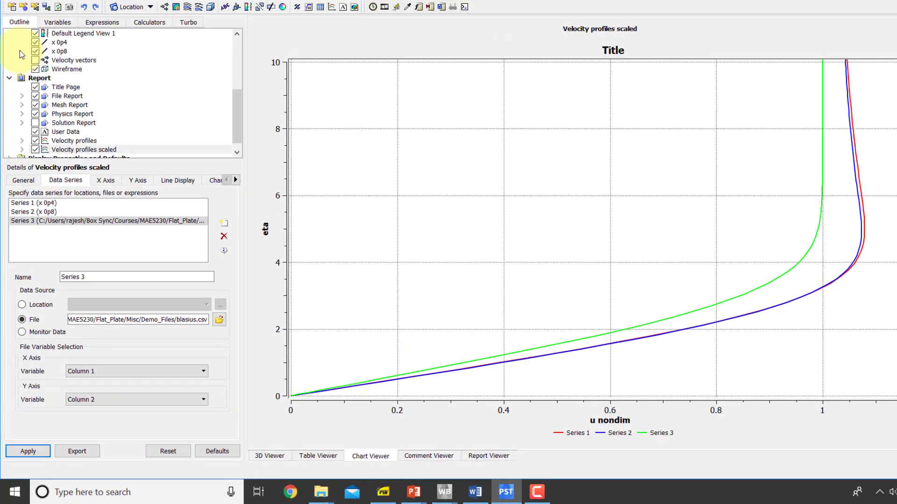
left_click(9, 25)
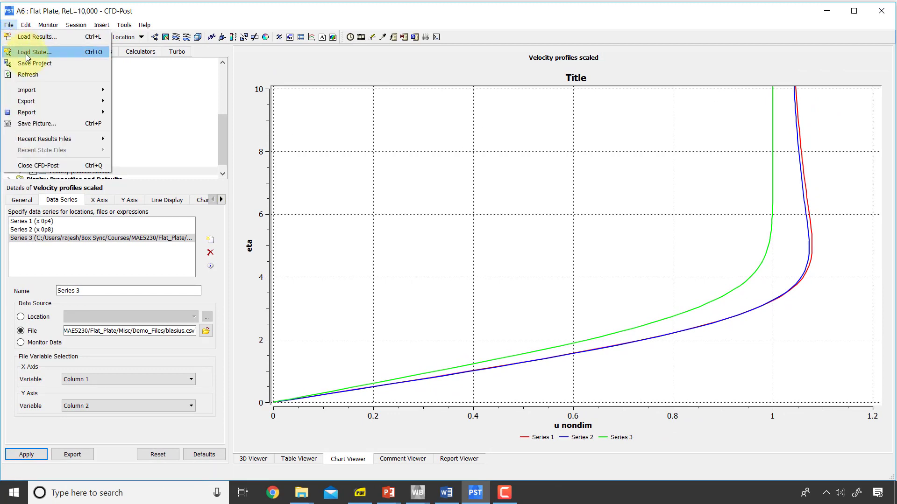
left_click(29, 60)
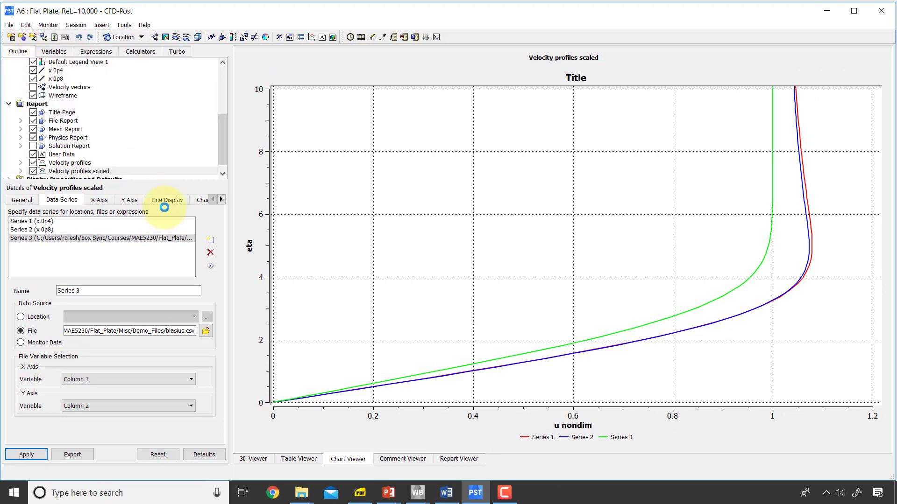